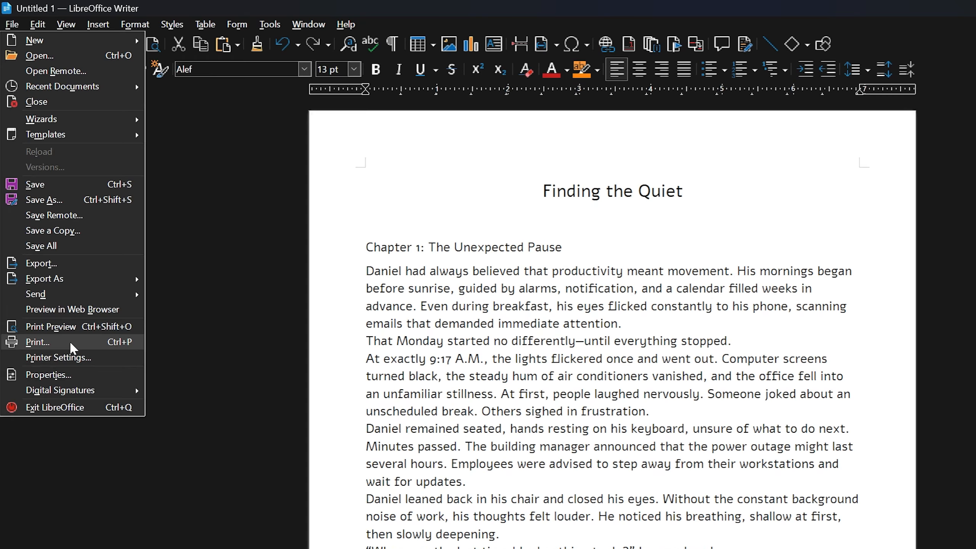
- Browse the Edit, View, Insert and Format menus to reach Format > Page Style
{"action": "mouse_move", "coordinate": [35, 26]}
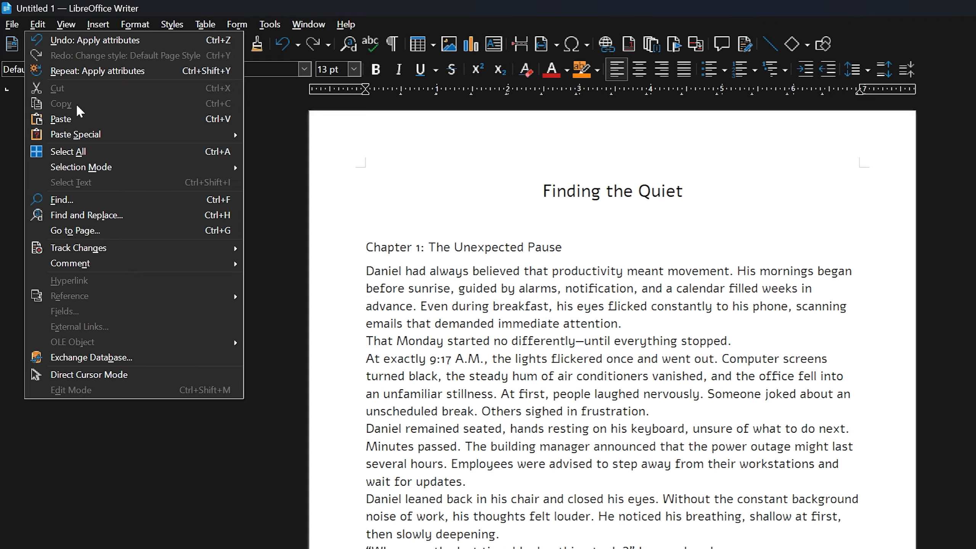
{"action": "mouse_move", "coordinate": [220, 136]}
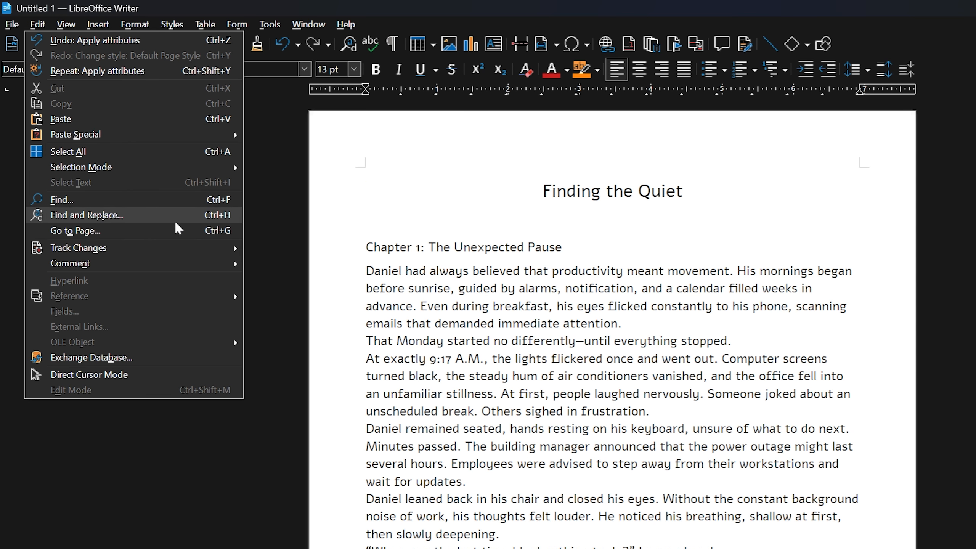
{"action": "mouse_move", "coordinate": [73, 27]}
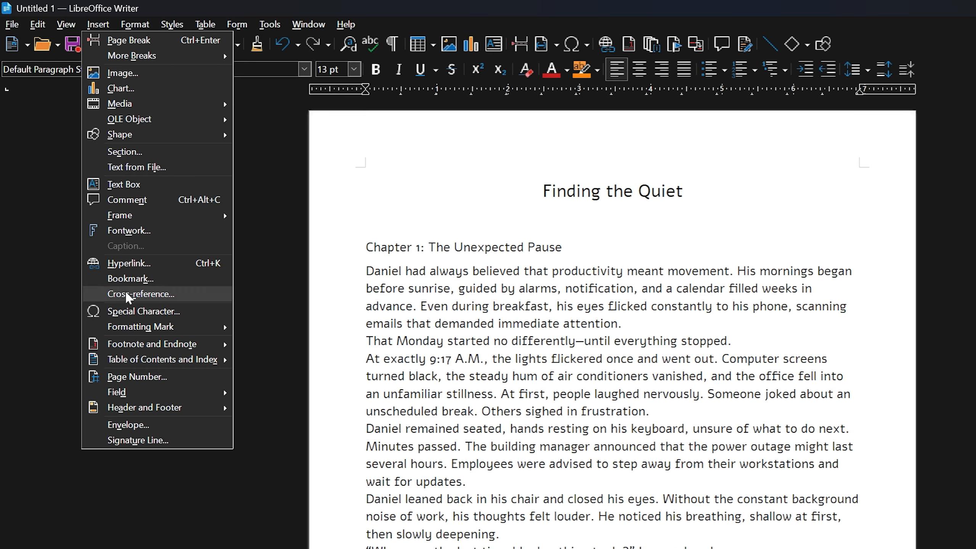
{"action": "mouse_move", "coordinate": [140, 24]}
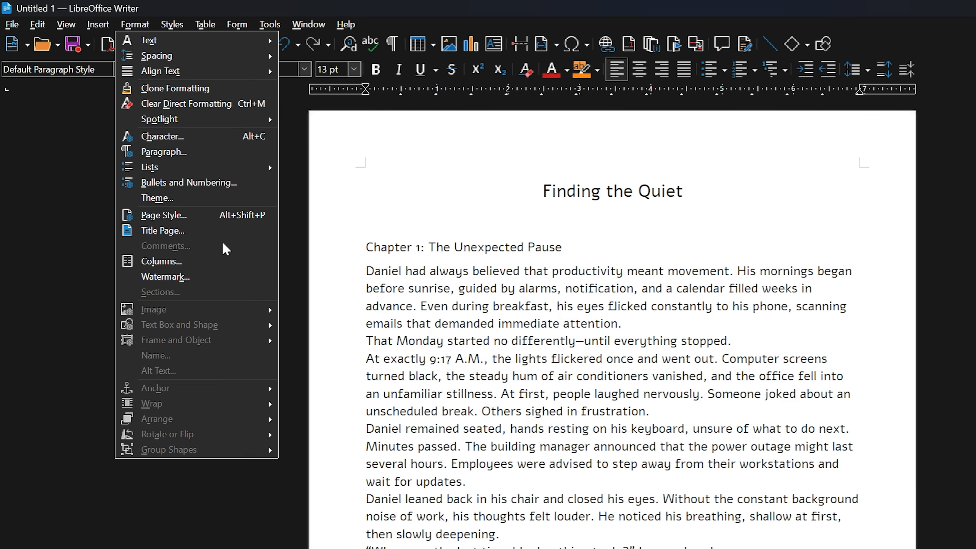
{"action": "mouse_move", "coordinate": [254, 40]}
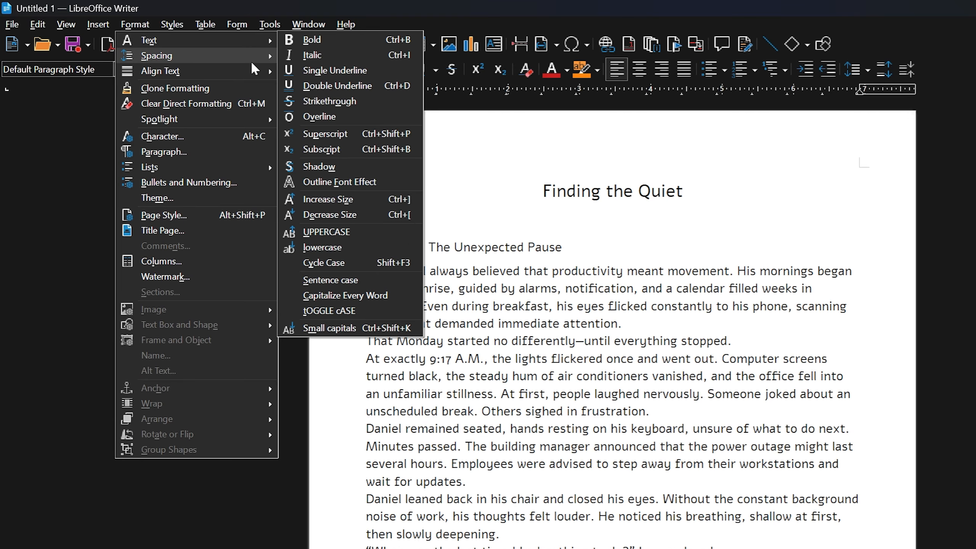
{"action": "mouse_move", "coordinate": [248, 59]}
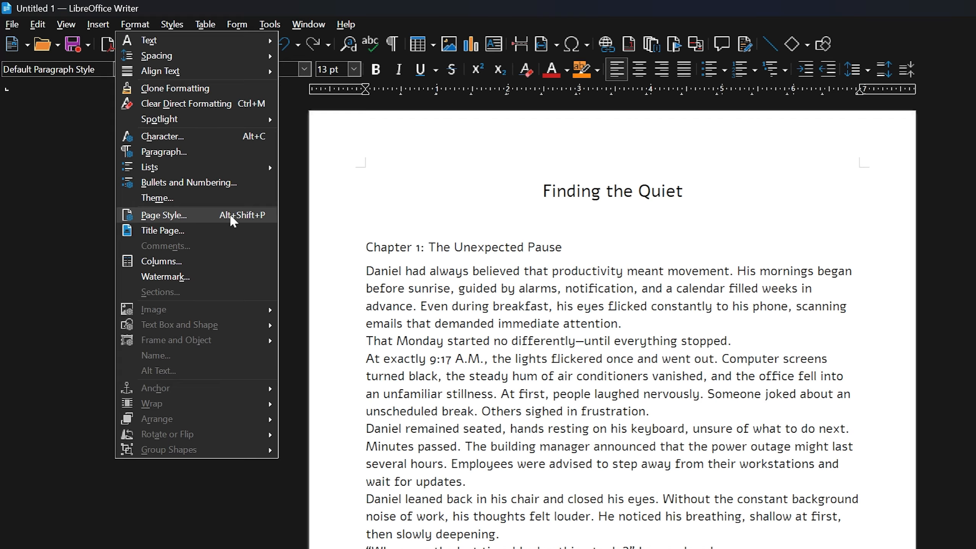
- In the Page Style dialog, try A4, then settle on Legal (8.50" × 14.00") as the paper format
{"action": "left_click", "coordinate": [195, 215]}
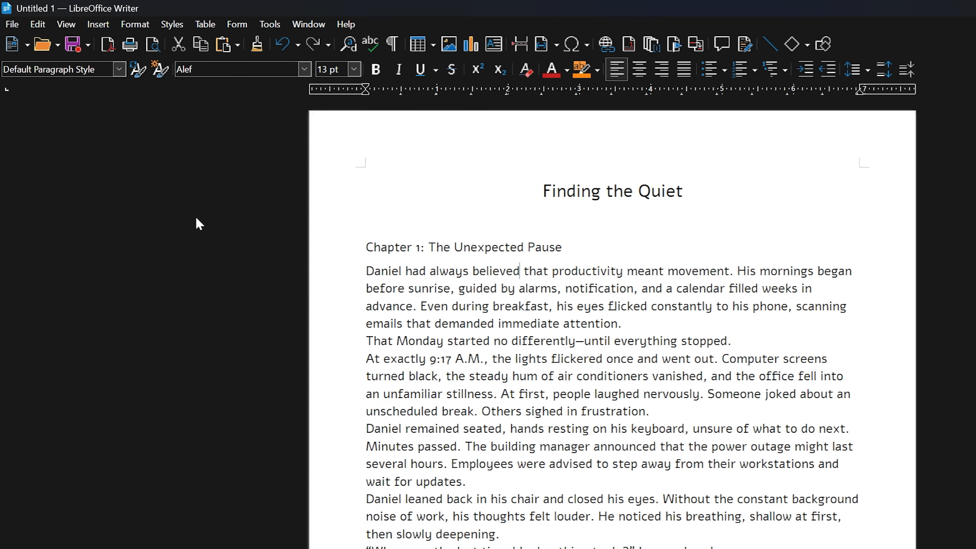
{"action": "left_click_drag", "start_coordinate": [602, 188], "coordinate": [843, 168]}
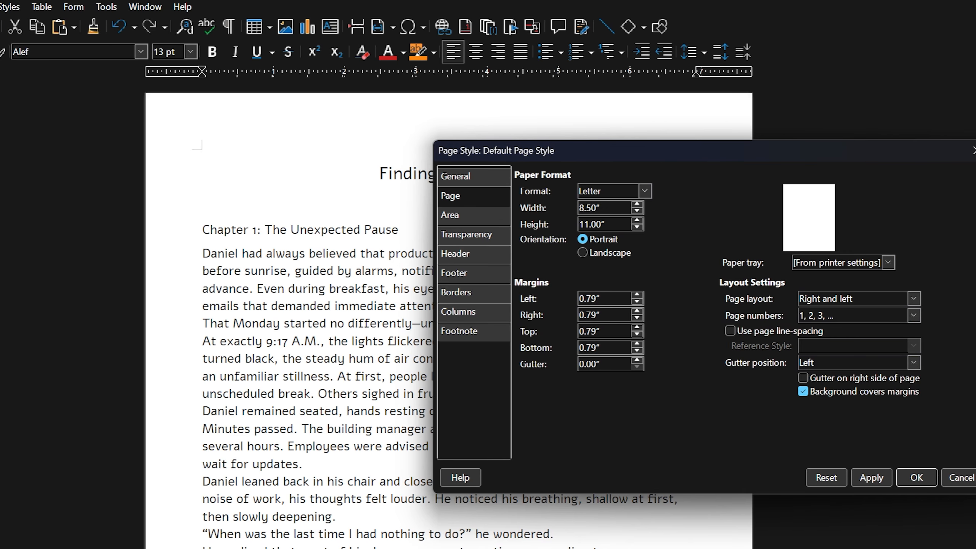
{"action": "left_click_drag", "start_coordinate": [701, 153], "coordinate": [713, 160]}
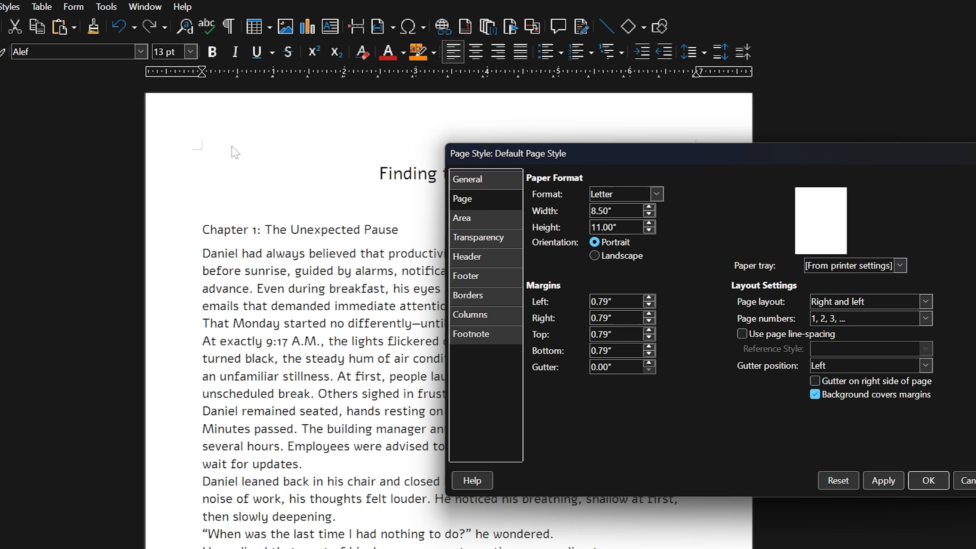
{"action": "left_click", "coordinate": [655, 190]}
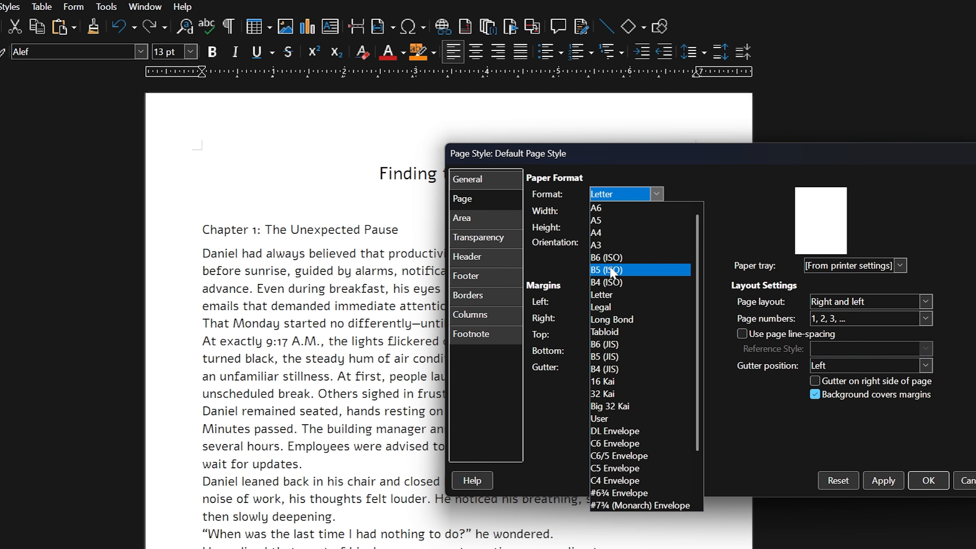
{"action": "left_click", "coordinate": [608, 232]}
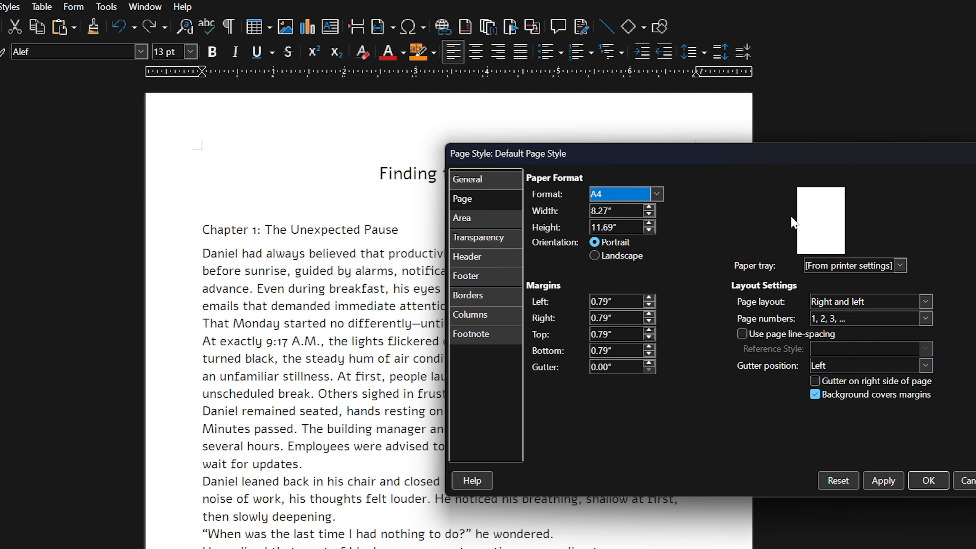
{"action": "left_click", "coordinate": [652, 196]}
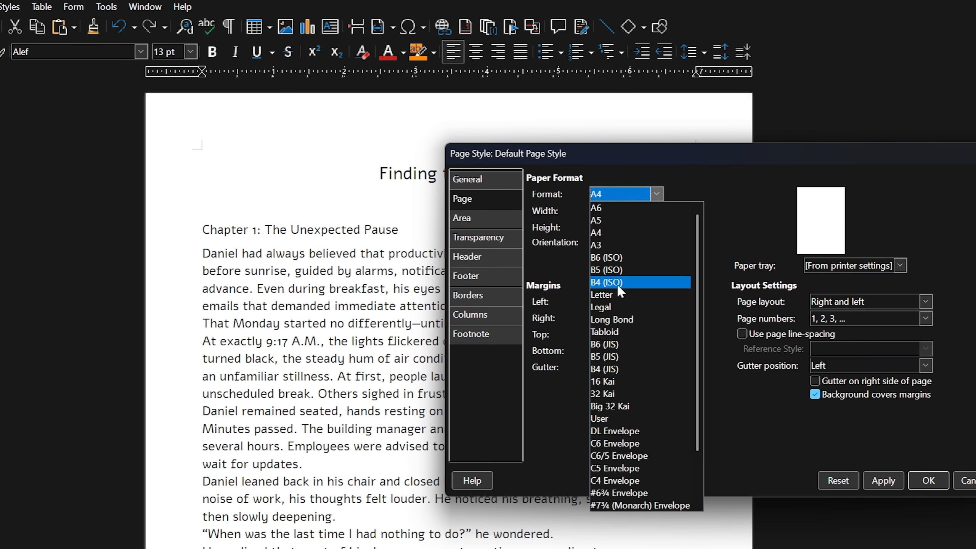
{"action": "left_click", "coordinate": [613, 306]}
{"action": "left_click", "coordinate": [656, 194]}
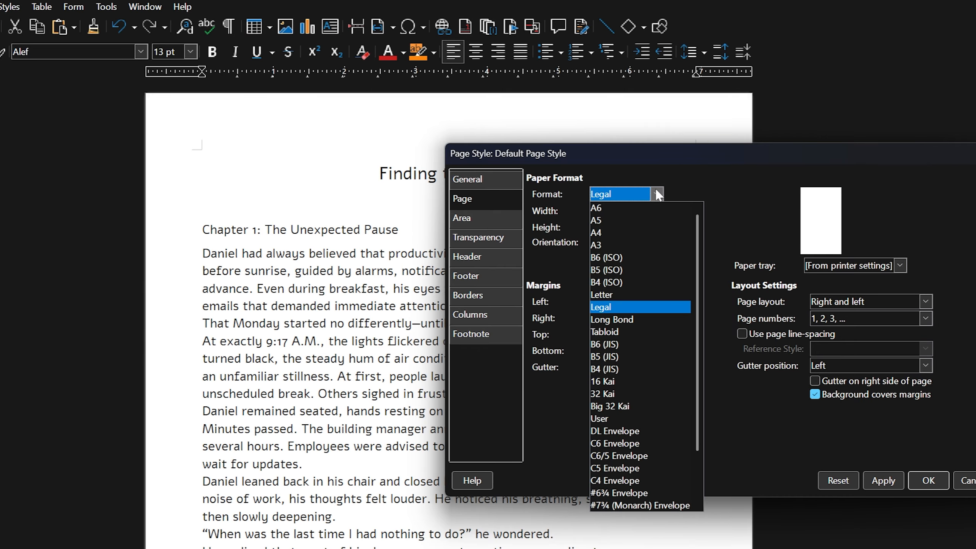
{"action": "left_click", "coordinate": [723, 193]}
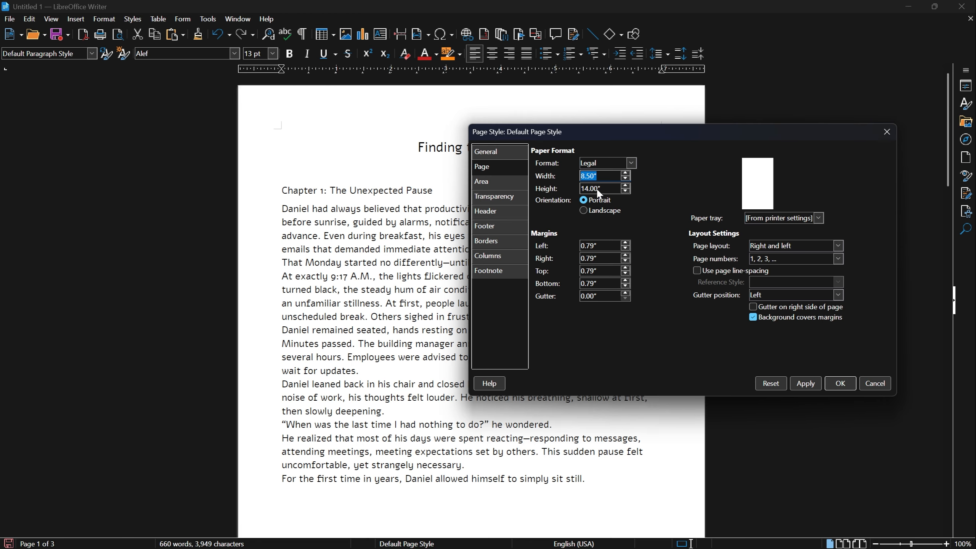
- Try a 7" page width, restore 8.5", then switch the Legal page to landscape and confirm
{"action": "type", "text": "7"}
{"action": "left_click", "coordinate": [793, 385]}
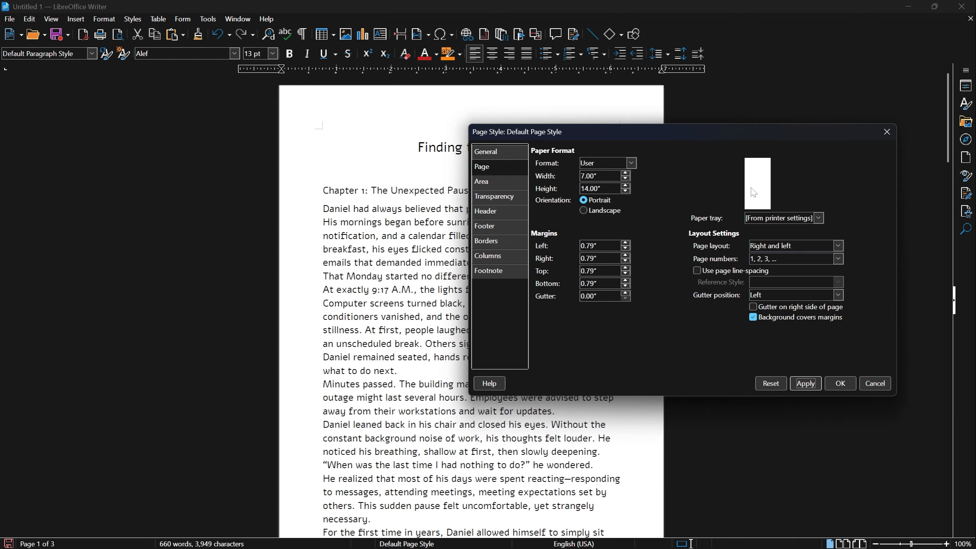
{"action": "left_click", "coordinate": [598, 177]}
{"action": "type", "text": "8.5"}
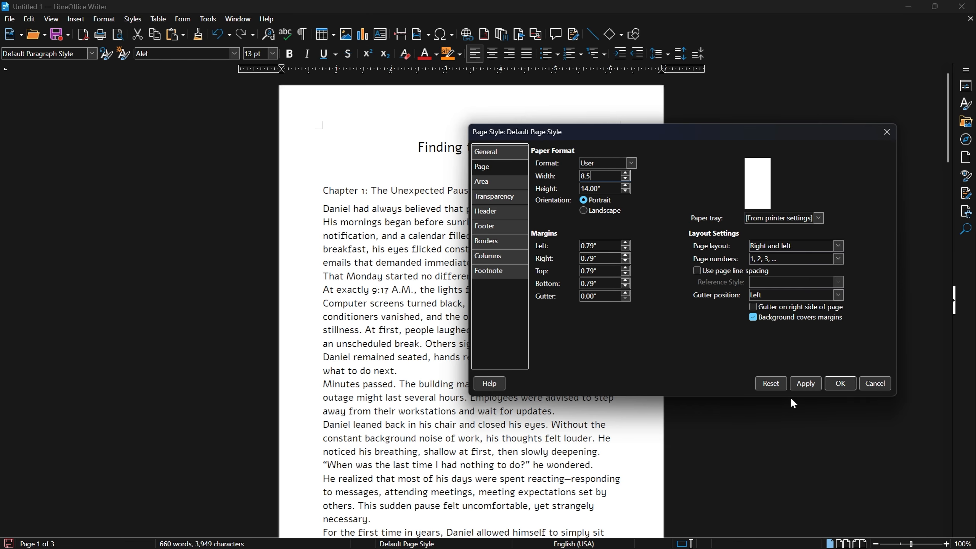
{"action": "left_click", "coordinate": [805, 383]}
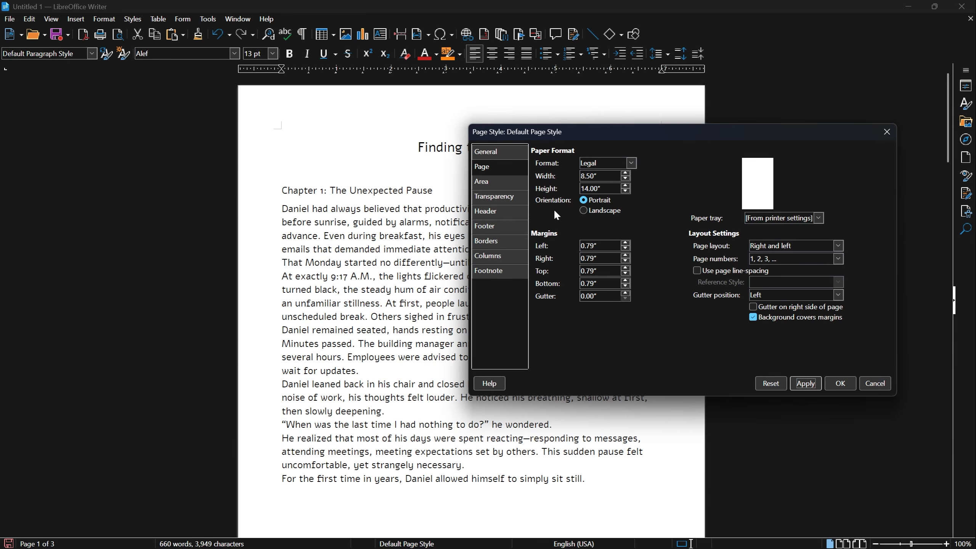
{"action": "left_click", "coordinate": [583, 211]}
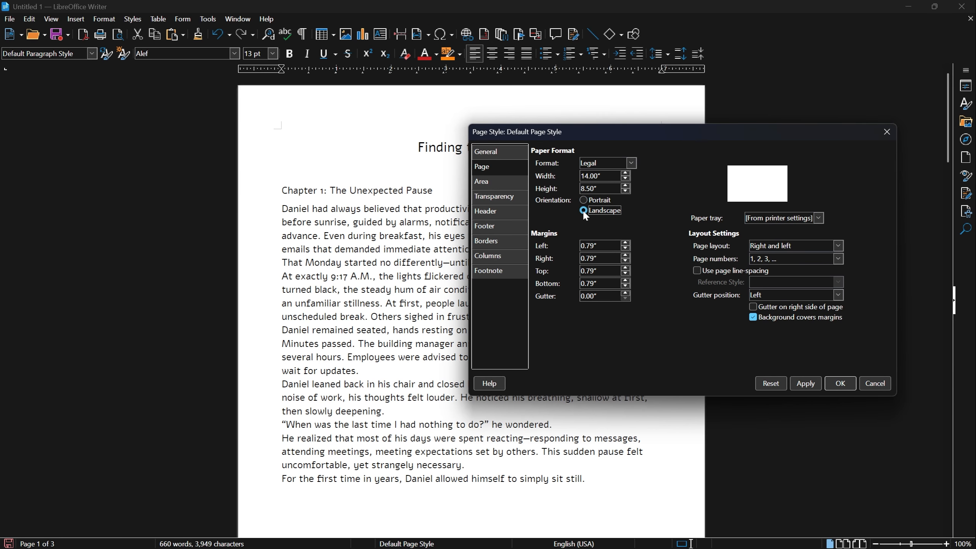
{"action": "left_click", "coordinate": [839, 383]}
- Reopen the page style settings and switch the Legal page back to portrait orientation
{"action": "scroll", "coordinate": [562, 200], "scroll_direction": "down", "scroll_amount": 3}
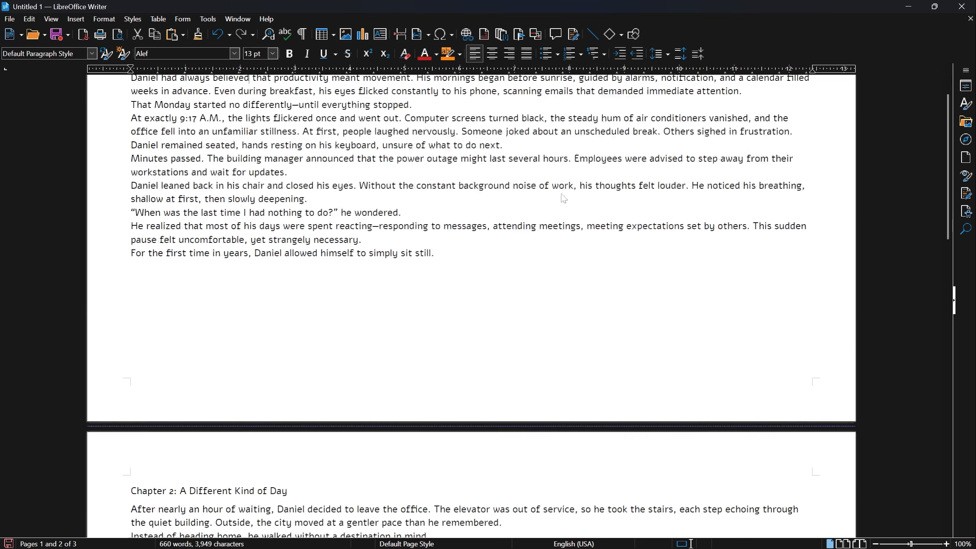
{"action": "scroll", "coordinate": [563, 203], "scroll_direction": "up", "scroll_amount": 3}
{"action": "left_click", "coordinate": [106, 18]}
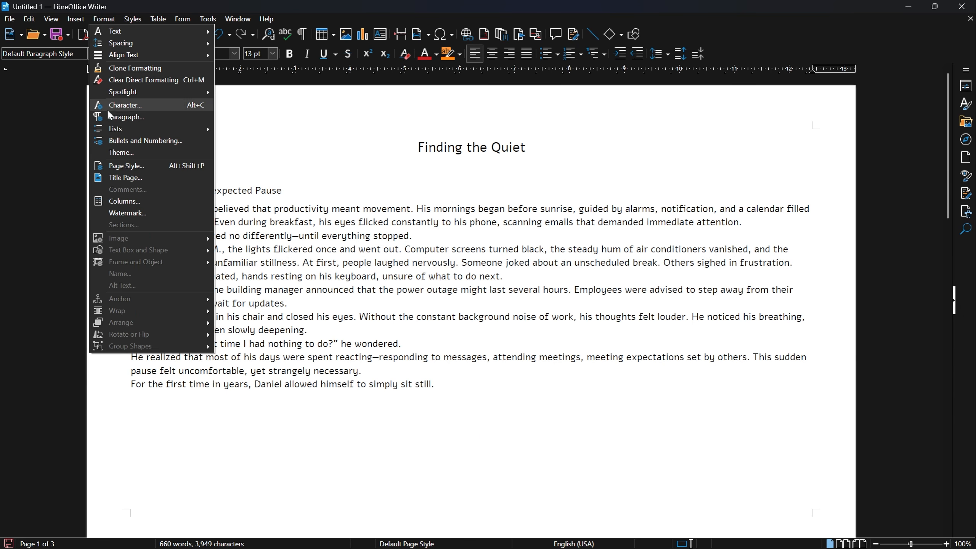
{"action": "left_click", "coordinate": [136, 170]}
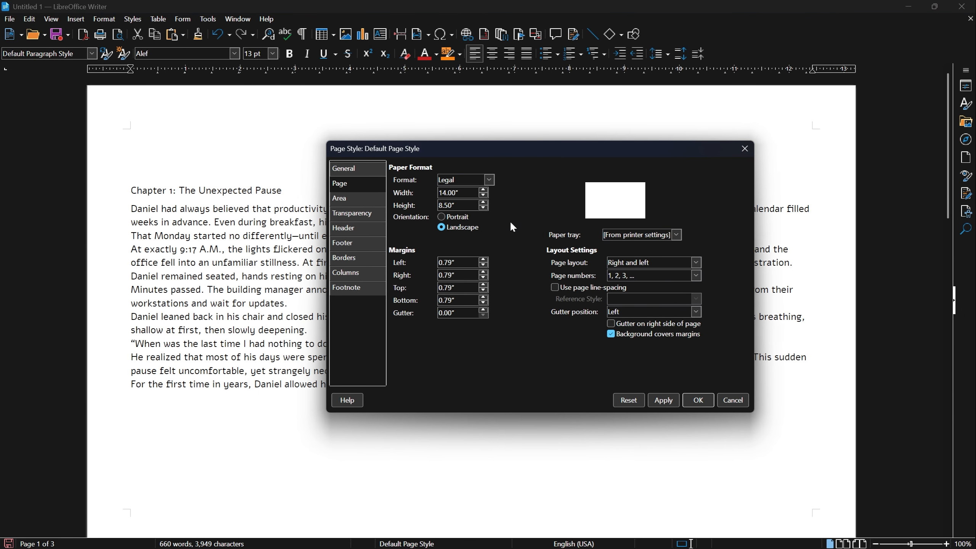
{"action": "left_click", "coordinate": [463, 218]}
{"action": "left_click", "coordinate": [664, 401]}
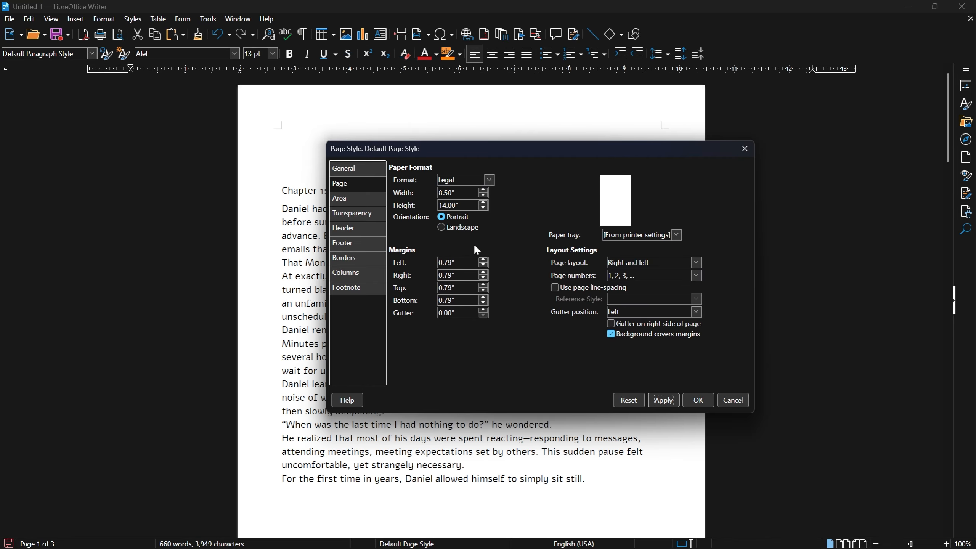
- Change the left page margin from 2.00" to 1.00" and confirm the page settings
{"action": "left_click", "coordinate": [463, 265]}
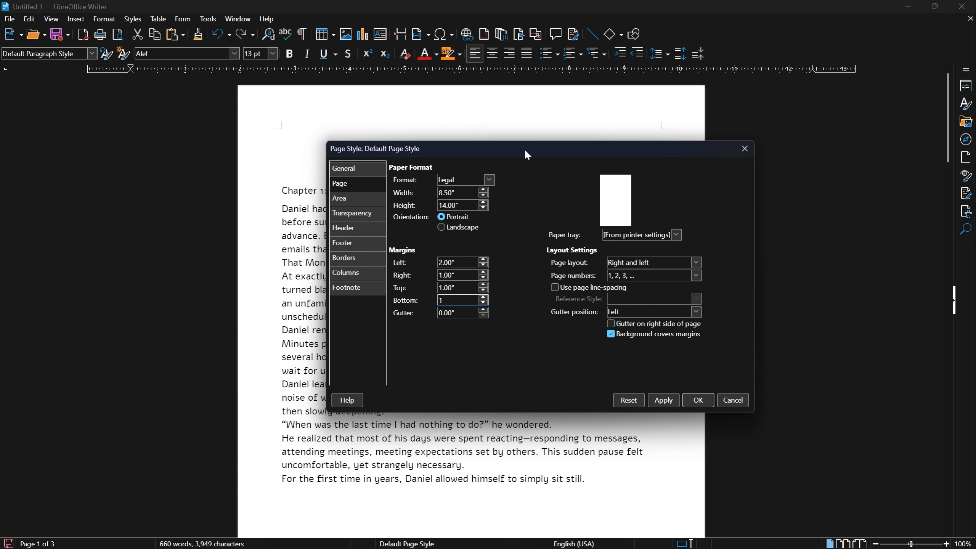
{"action": "left_click_drag", "start_coordinate": [526, 151], "coordinate": [636, 137]}
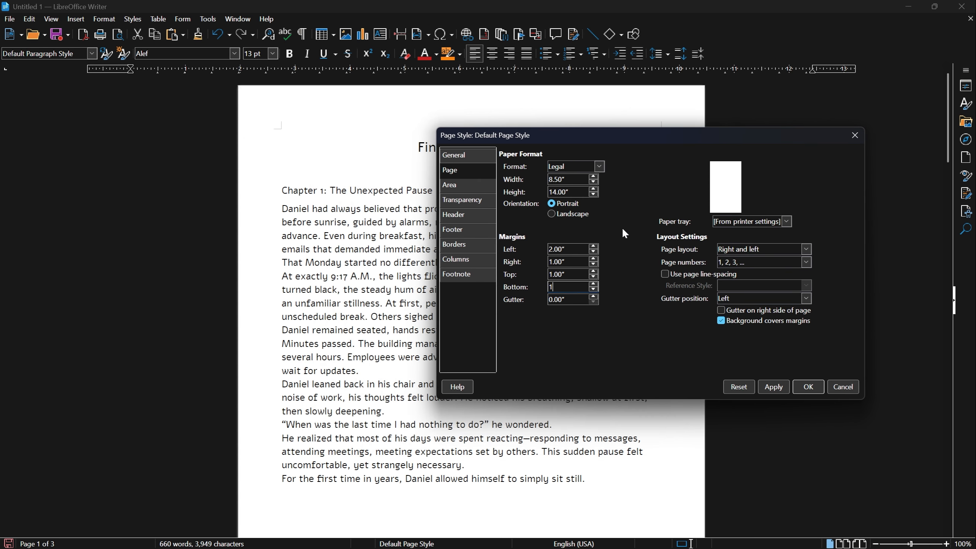
{"action": "left_click", "coordinate": [770, 389]}
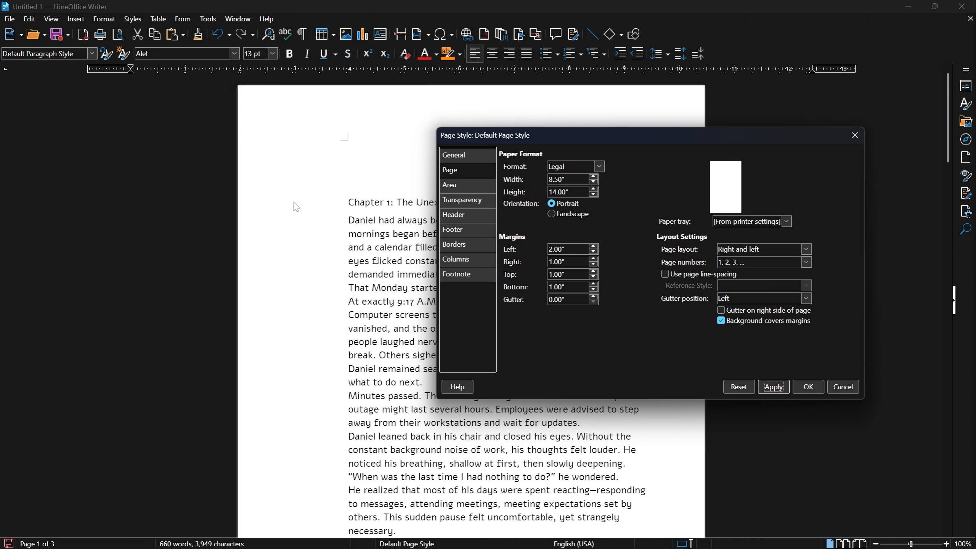
{"action": "left_click_drag", "start_coordinate": [686, 139], "coordinate": [610, 159]}
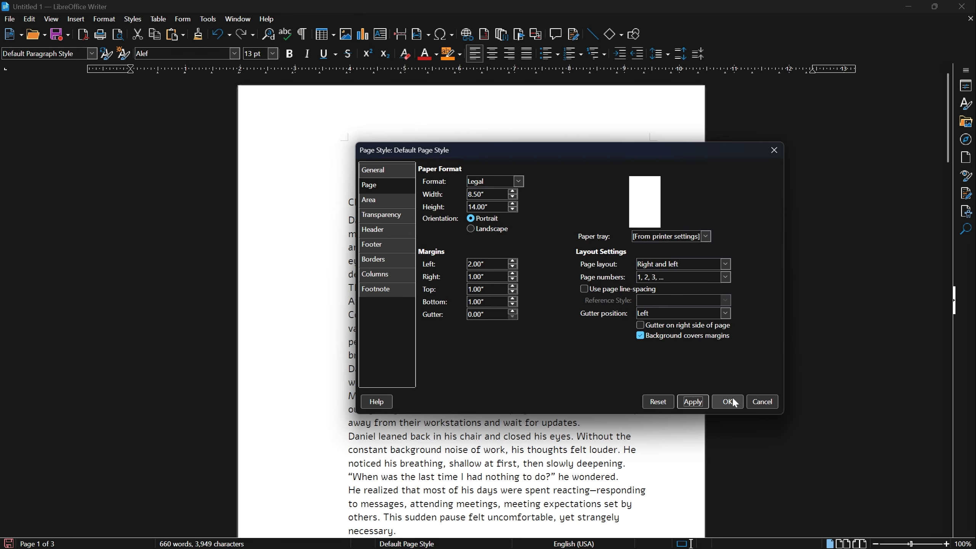
{"action": "left_click_drag", "start_coordinate": [646, 157], "coordinate": [755, 124]}
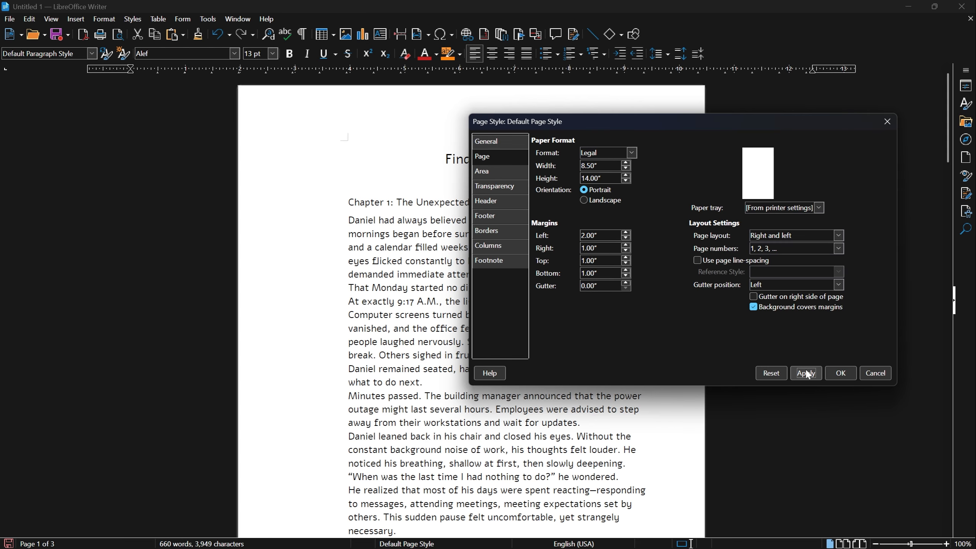
{"action": "left_click_drag", "start_coordinate": [620, 129], "coordinate": [599, 81]}
{"action": "triple_click", "coordinate": [588, 194]}
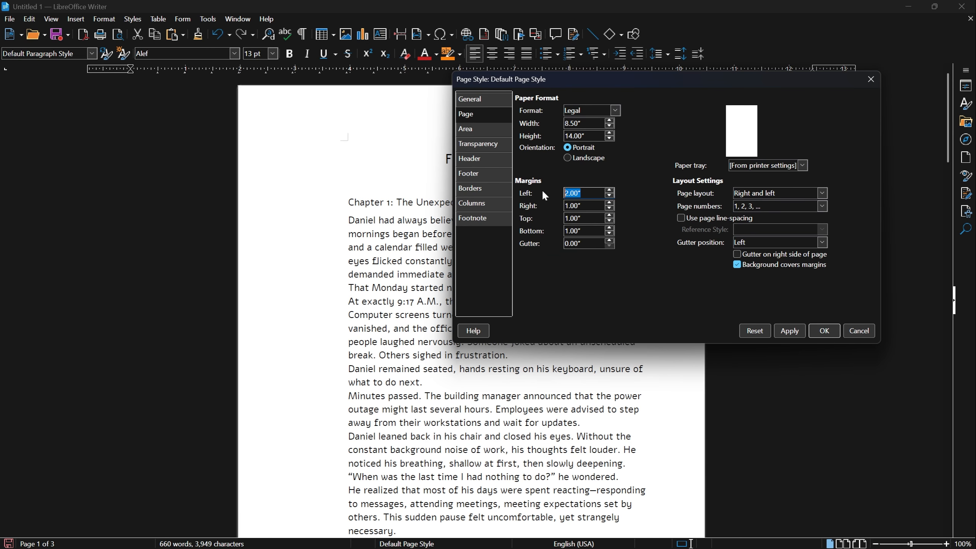
{"action": "type", "text": "1"}
{"action": "left_click", "coordinate": [789, 331]}
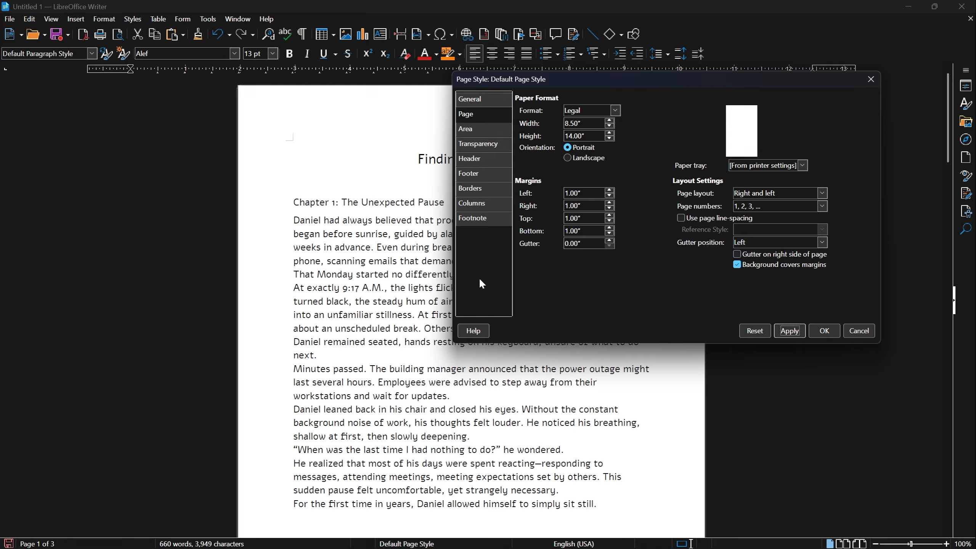
{"action": "left_click", "coordinate": [824, 330]}
{"action": "scroll", "coordinate": [427, 275], "scroll_direction": "down", "scroll_amount": 5}
{"action": "scroll", "coordinate": [382, 278], "scroll_direction": "up", "scroll_amount": 5}
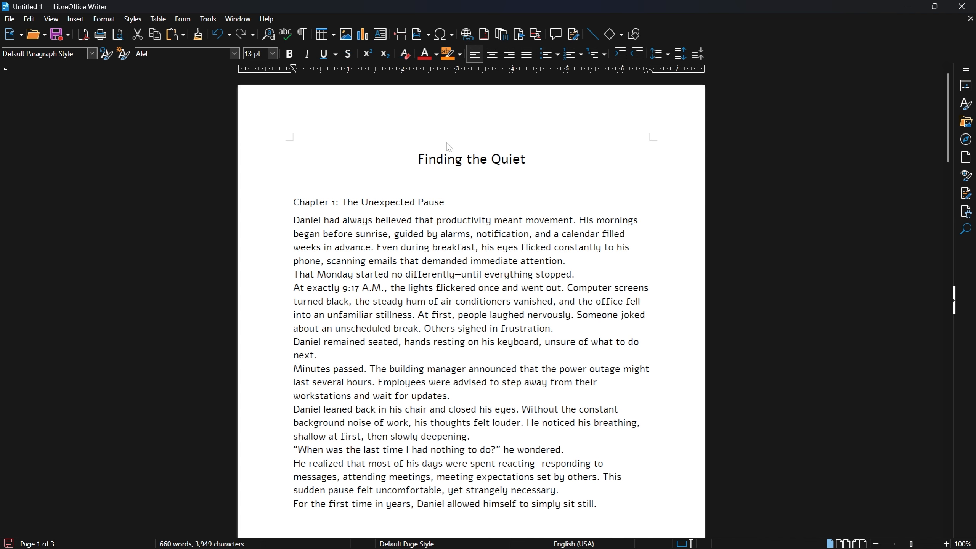
- Apply the Title paragraph style to the story title 'Finding the Quiet'
{"action": "left_click", "coordinate": [449, 163]}
{"action": "triple_click", "coordinate": [451, 166]}
{"action": "left_click", "coordinate": [92, 53]}
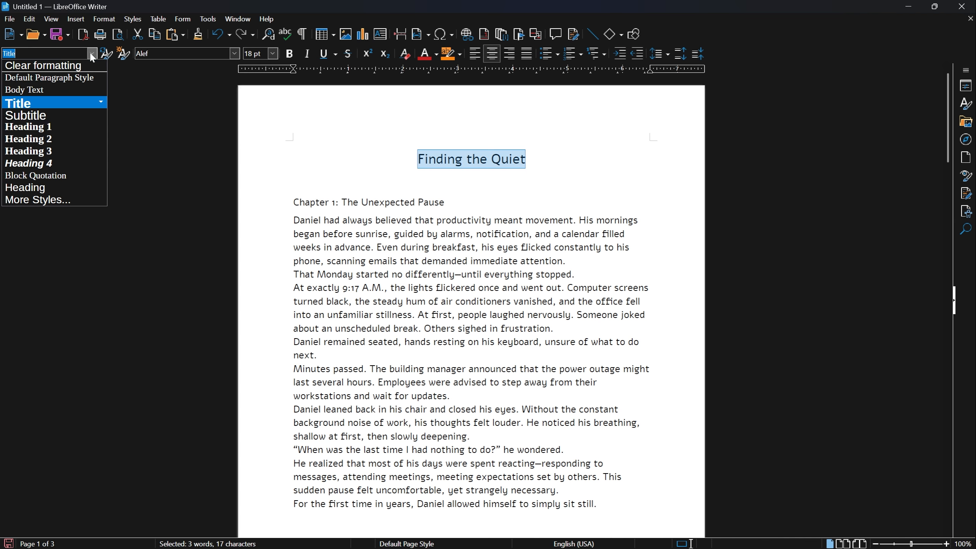
{"action": "left_click", "coordinate": [39, 104]}
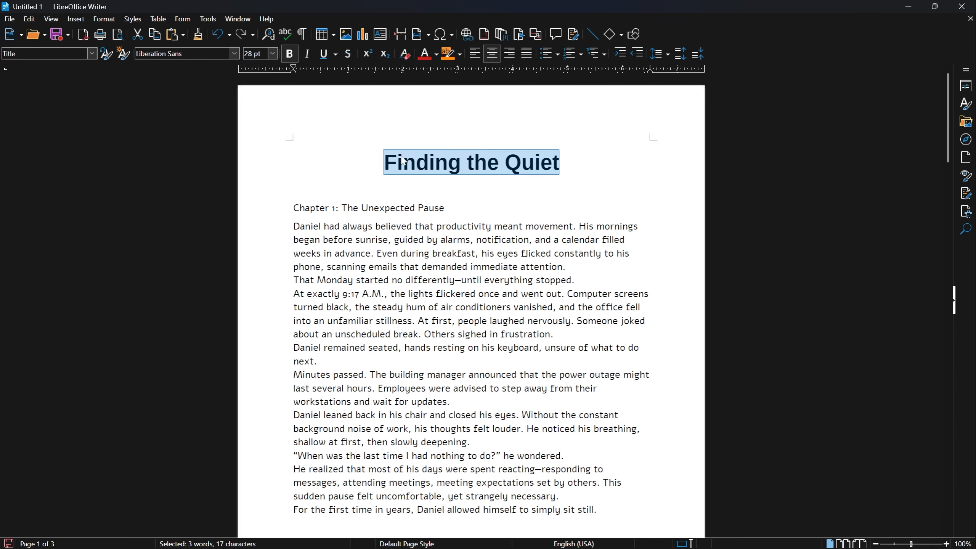
- Apply Heading 1 to the 'Chapter 1: The Unexpected Pause' line
{"action": "triple_click", "coordinate": [325, 208]}
{"action": "key", "text": "ctrl+1"}
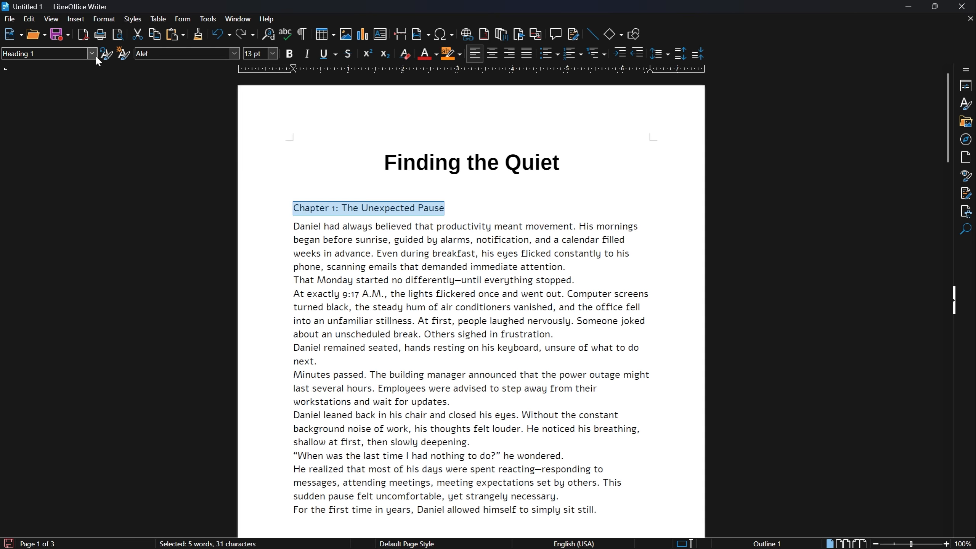
{"action": "left_click", "coordinate": [92, 54]}
{"action": "left_click", "coordinate": [65, 123]}
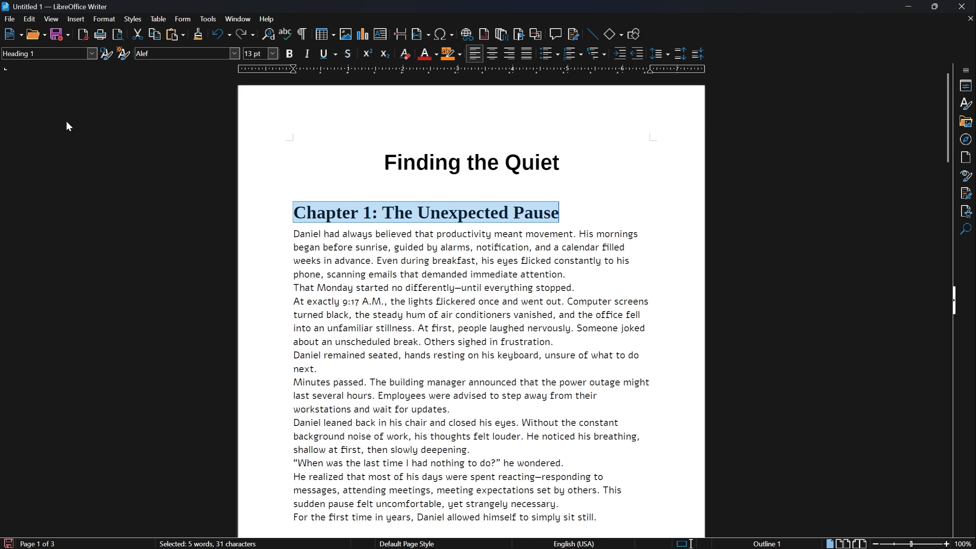
{"action": "left_click", "coordinate": [317, 213]}
{"action": "triple_click", "coordinate": [347, 216]}
{"action": "left_click", "coordinate": [344, 218]}
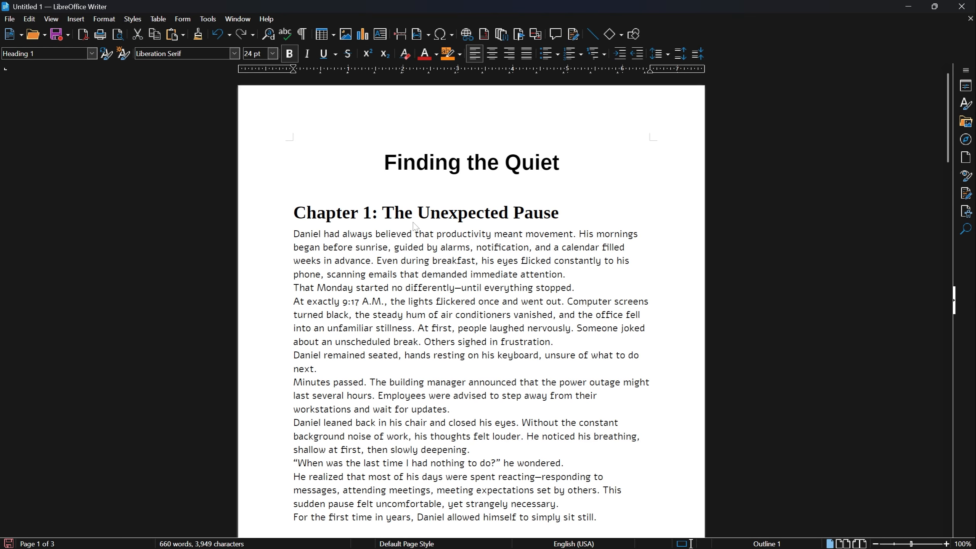
- Select the entire story and set it in the Alef font, leaving the size at 13 pt
{"action": "key", "text": "ctrl+a"}
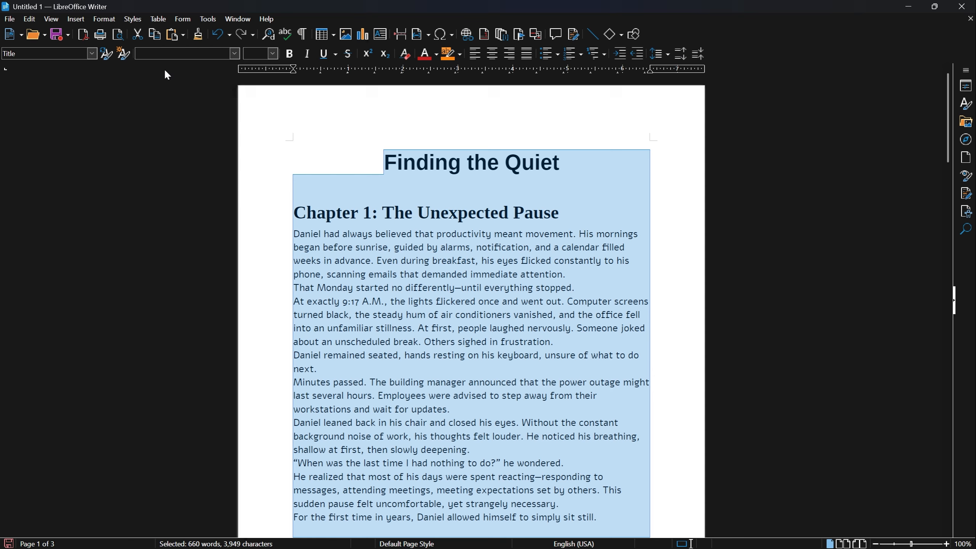
{"action": "left_click", "coordinate": [234, 54]}
{"action": "left_click", "coordinate": [201, 64]}
{"action": "left_click", "coordinate": [272, 54]}
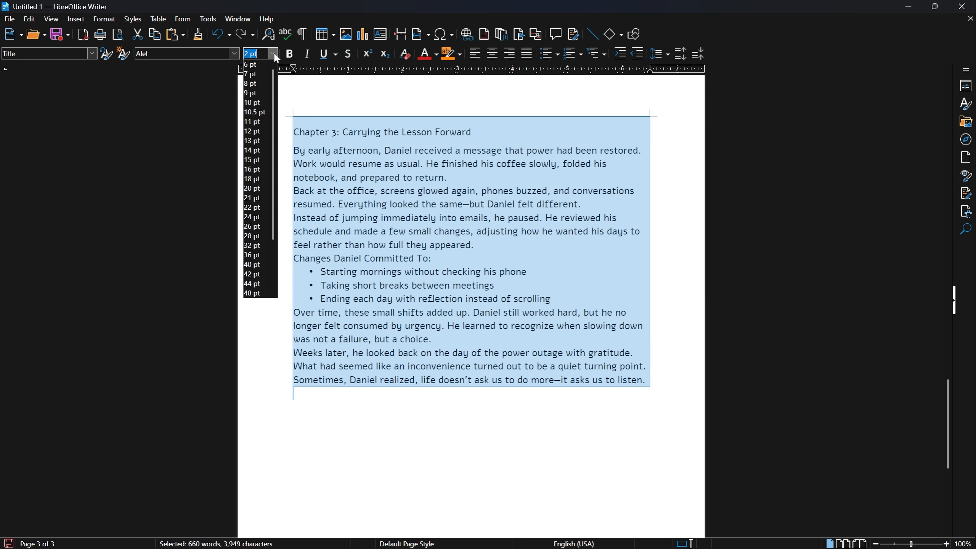
{"action": "key", "text": "Escape"}
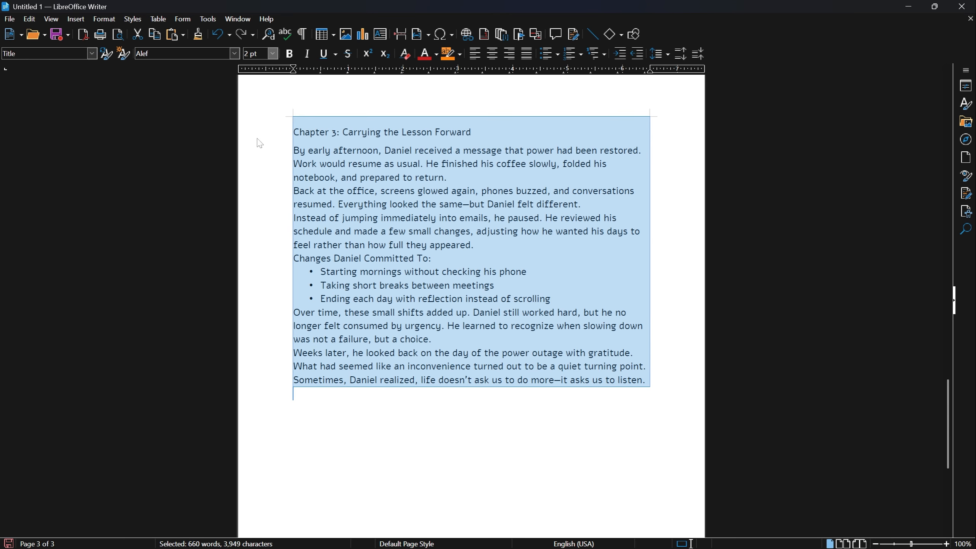
{"action": "left_click", "coordinate": [410, 200]}
{"action": "scroll", "coordinate": [409, 201], "scroll_direction": "up", "scroll_amount": 20}
{"action": "left_click_drag", "start_coordinate": [373, 206], "coordinate": [469, 386]}
{"action": "left_click", "coordinate": [461, 393]}
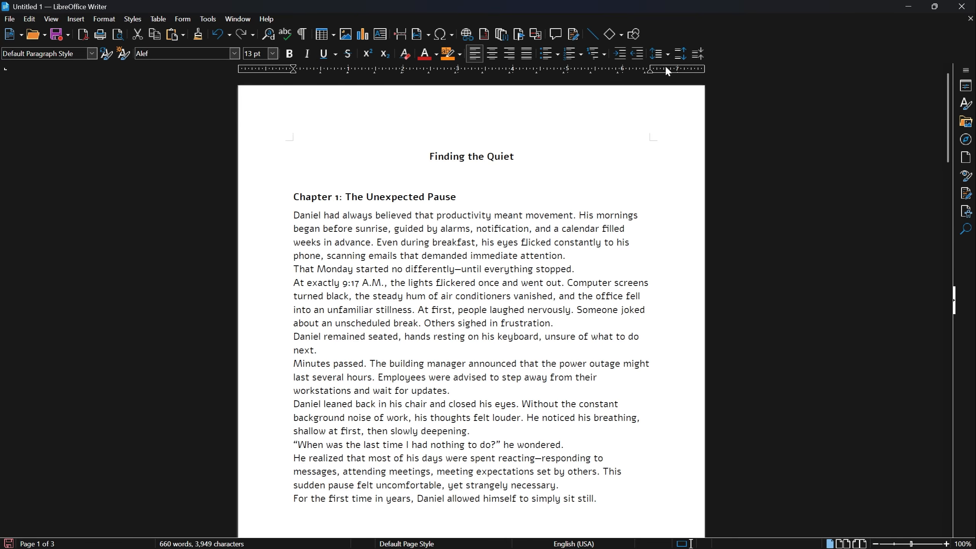
{"action": "left_click", "coordinate": [452, 242]}
{"action": "left_click_drag", "start_coordinate": [291, 216], "coordinate": [627, 240]}
{"action": "left_click", "coordinate": [627, 235]}
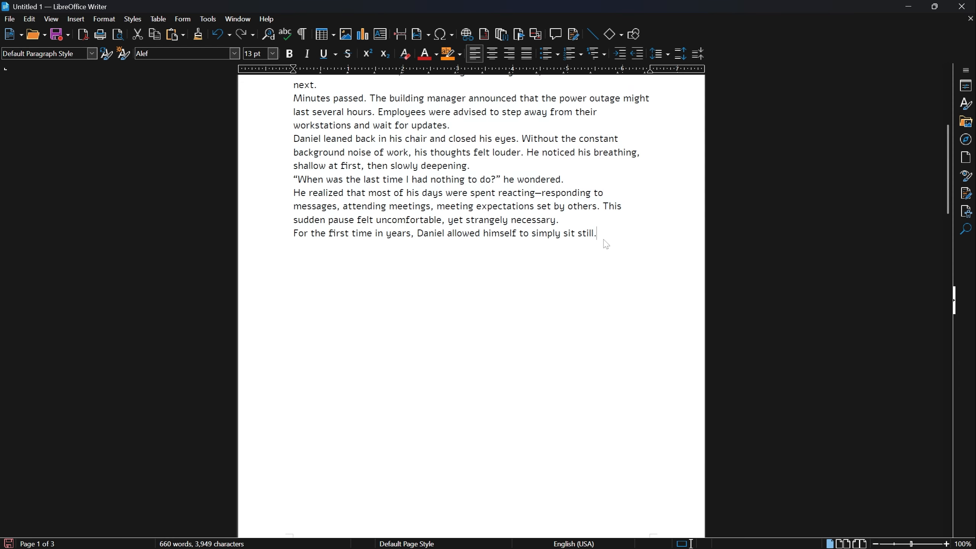
{"action": "scroll", "coordinate": [606, 245], "scroll_direction": "up", "scroll_amount": 5}
{"action": "left_click_drag", "start_coordinate": [607, 445], "coordinate": [284, 144]}
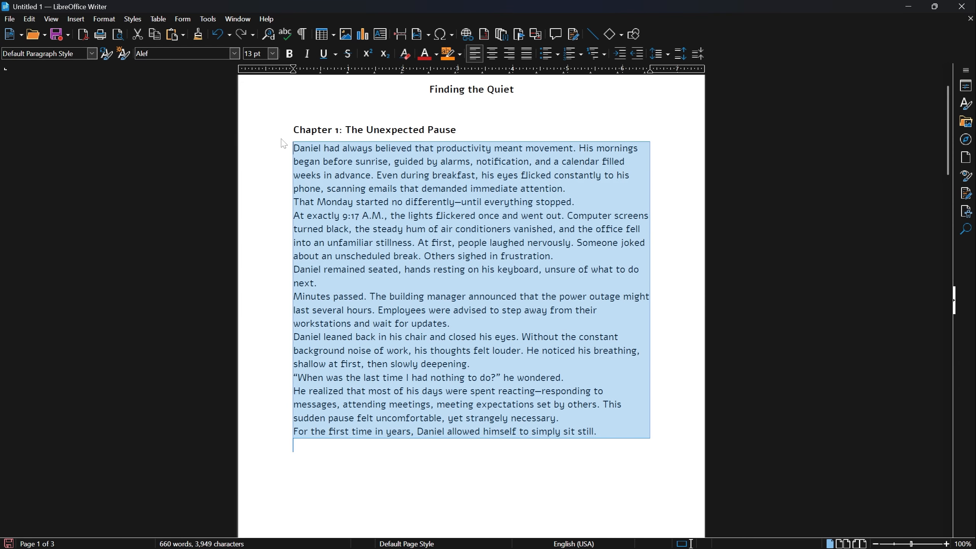
{"action": "left_click", "coordinate": [572, 57]}
{"action": "left_click", "coordinate": [547, 53]}
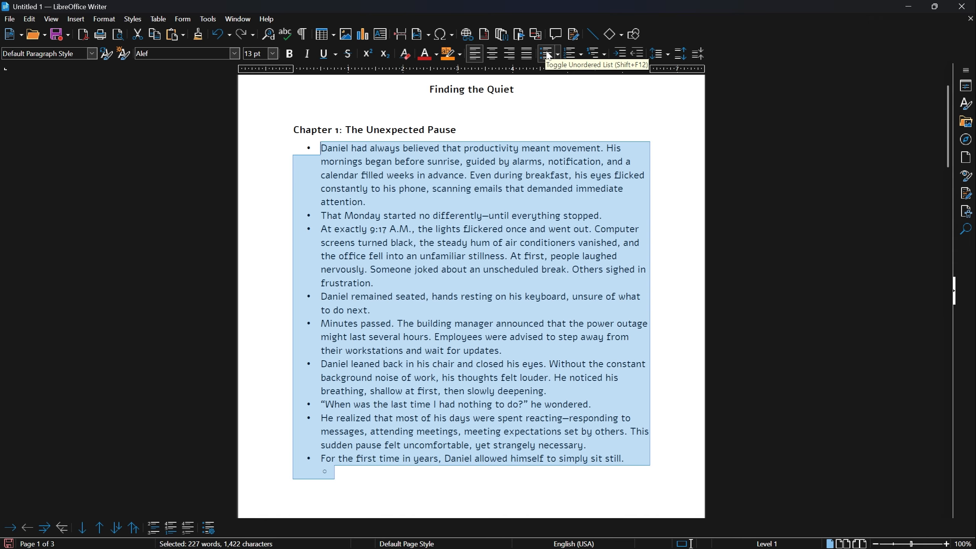
{"action": "left_click", "coordinate": [549, 55]}
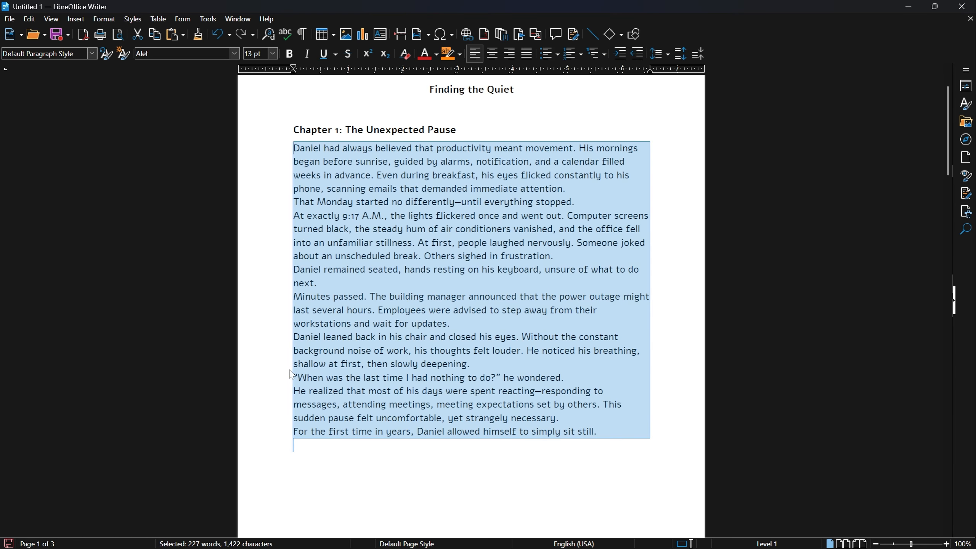
{"action": "left_click", "coordinate": [296, 318]}
{"action": "scroll", "coordinate": [295, 317], "scroll_direction": "down", "scroll_amount": 10}
{"action": "scroll", "coordinate": [295, 318], "scroll_direction": "down", "scroll_amount": 15}
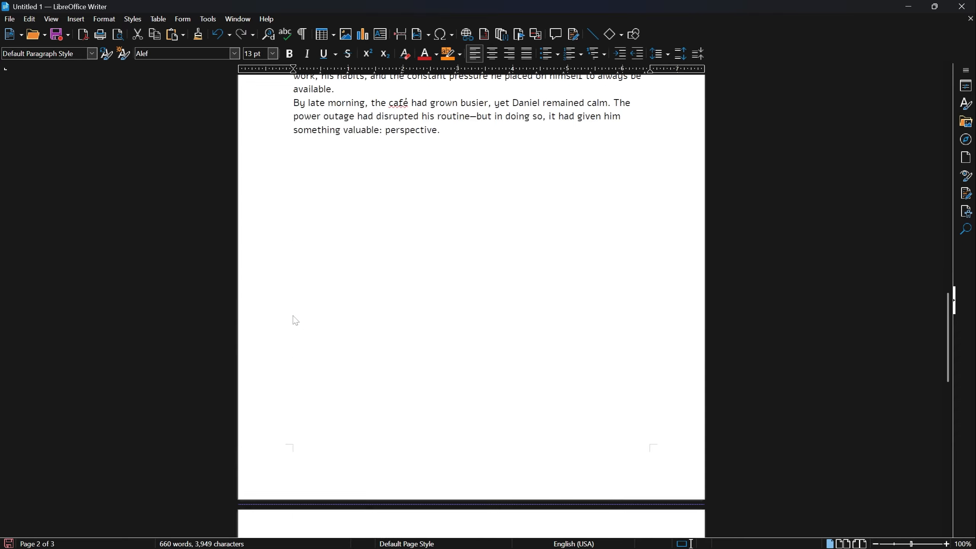
{"action": "left_click", "coordinate": [10, 18]}
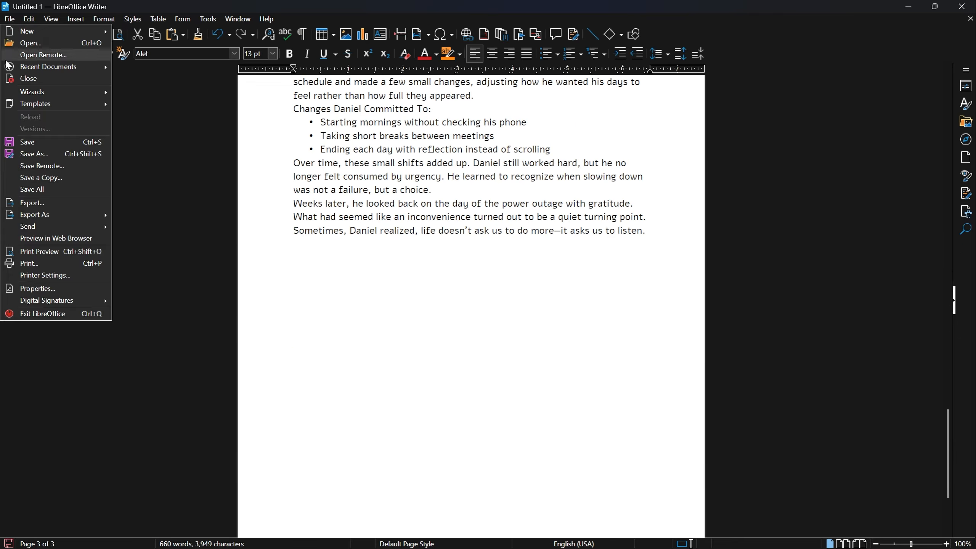
{"action": "left_click", "coordinate": [55, 143]}
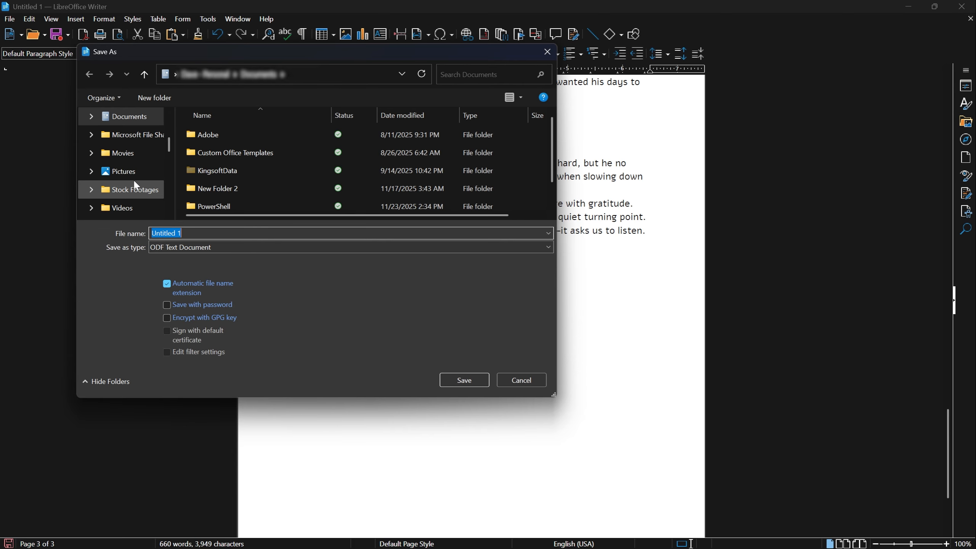
{"action": "left_click", "coordinate": [203, 247]}
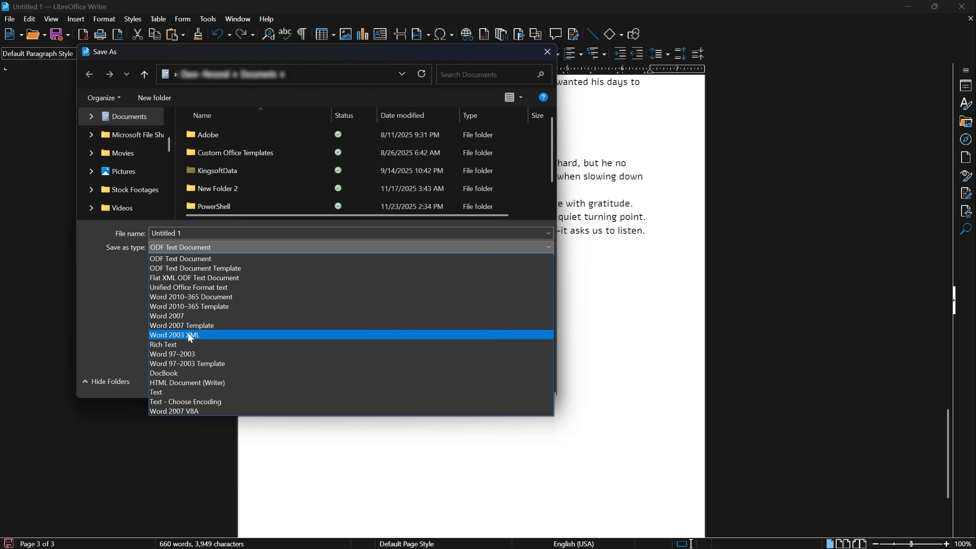
{"action": "left_click", "coordinate": [122, 316]}
{"action": "left_click", "coordinate": [509, 382]}
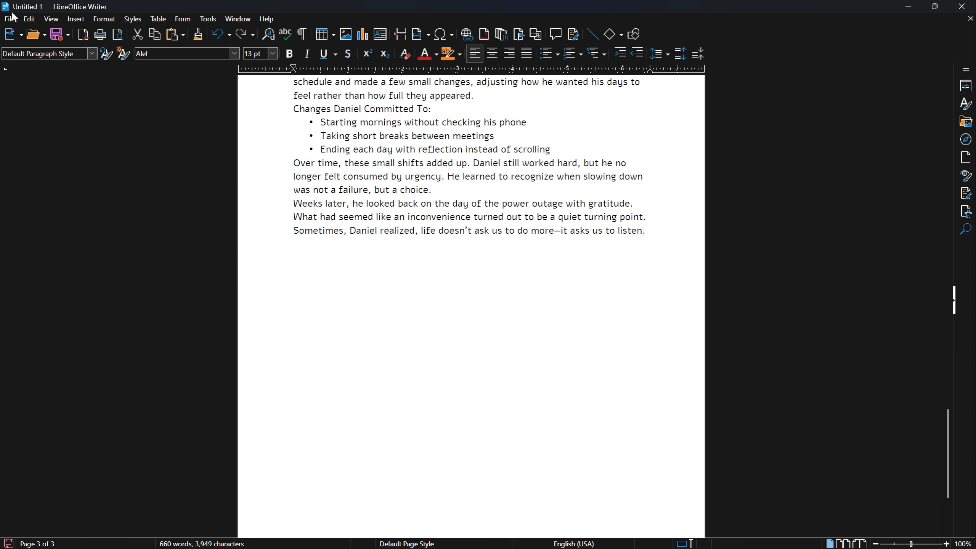
{"action": "left_click", "coordinate": [13, 18]}
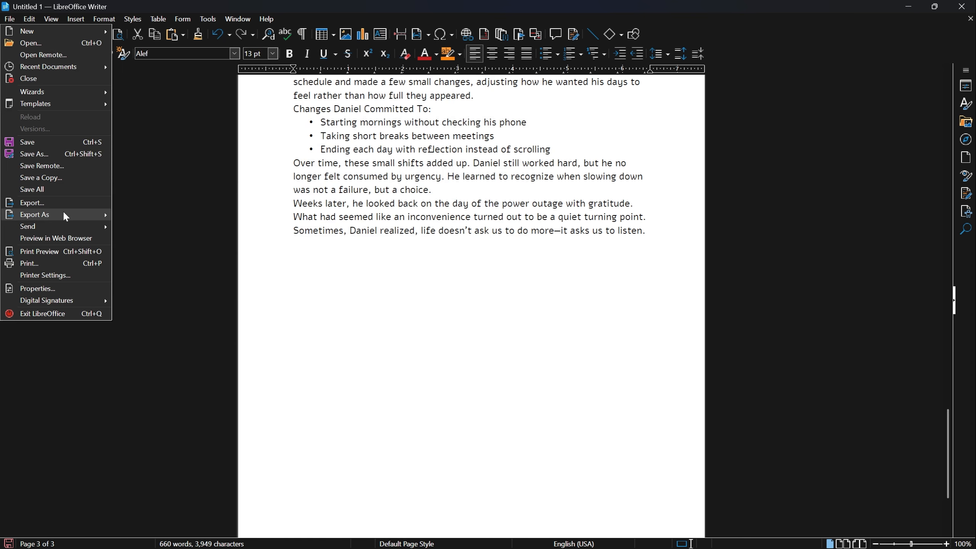
{"action": "mouse_move", "coordinate": [64, 214]}
{"action": "left_click", "coordinate": [160, 216]}
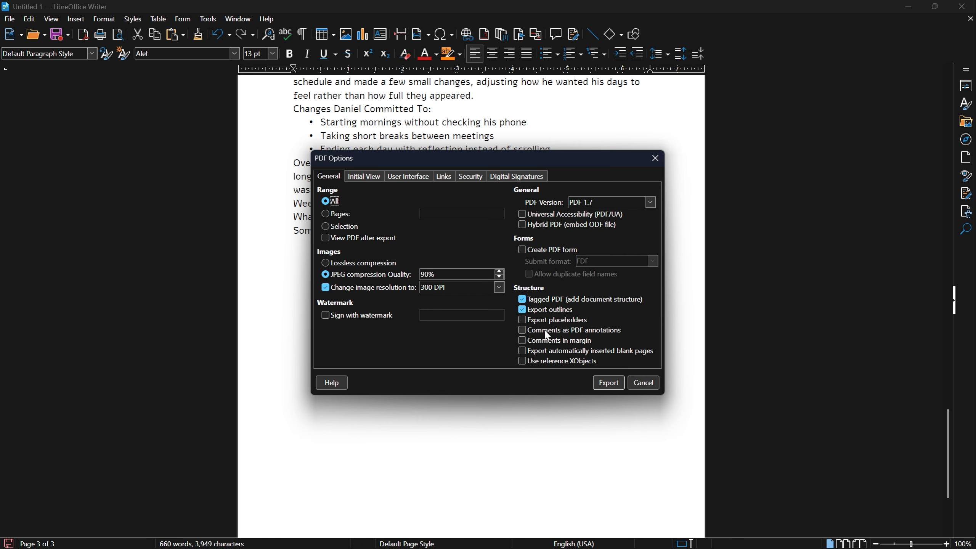
{"action": "left_click", "coordinate": [643, 382]}
{"action": "scroll", "coordinate": [371, 369], "scroll_direction": "up", "scroll_amount": 20}
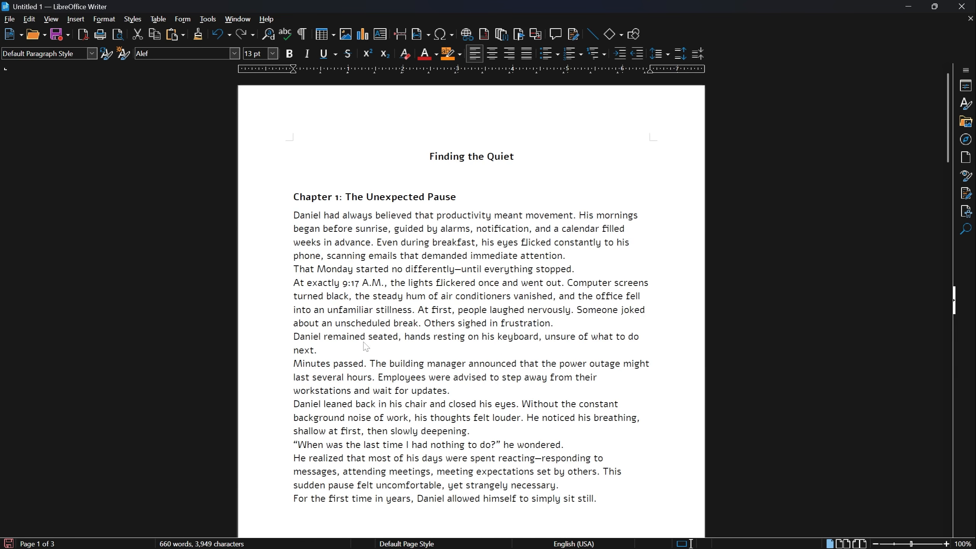